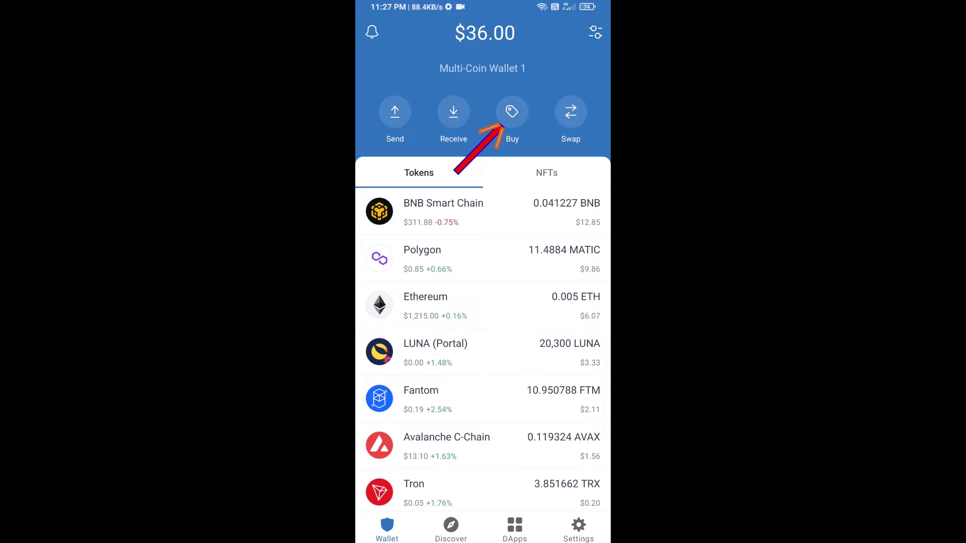
Browse tokens to buy, set a $50 purchase amount, then back out to home.
click(512, 112)
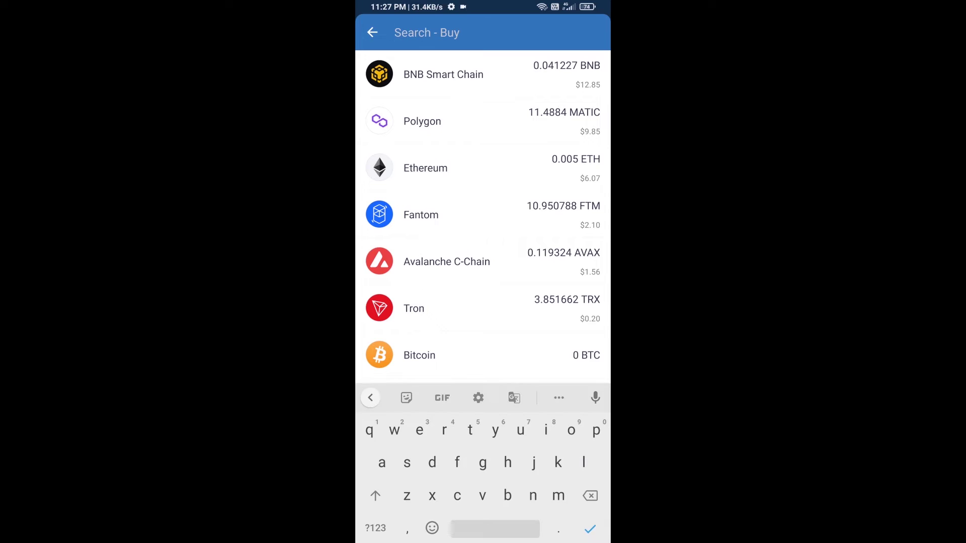
text(bnb)
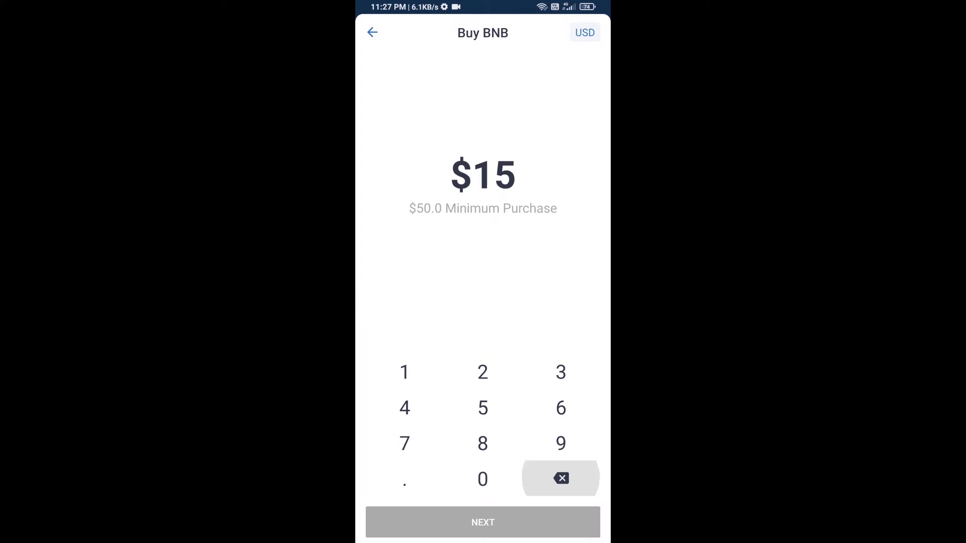
click(484, 408)
click(484, 480)
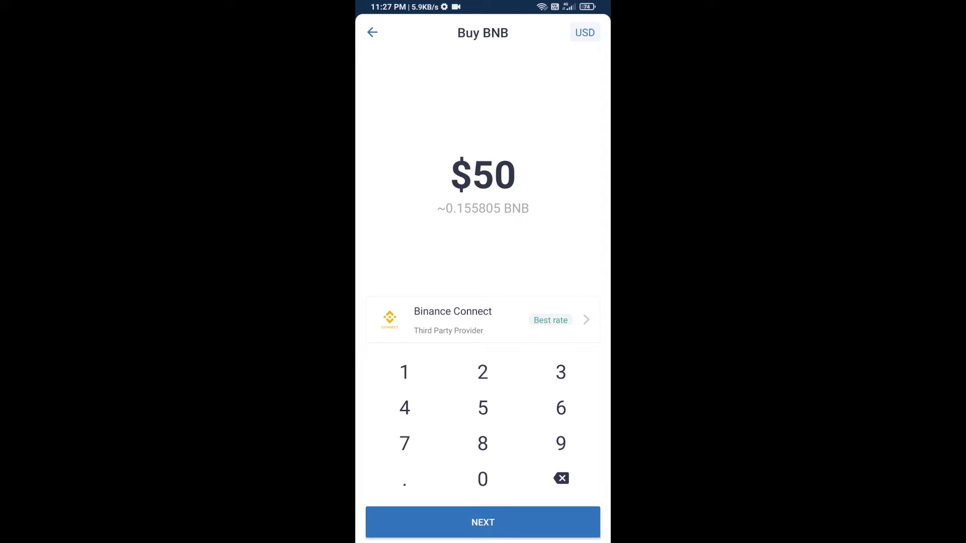
click(372, 32)
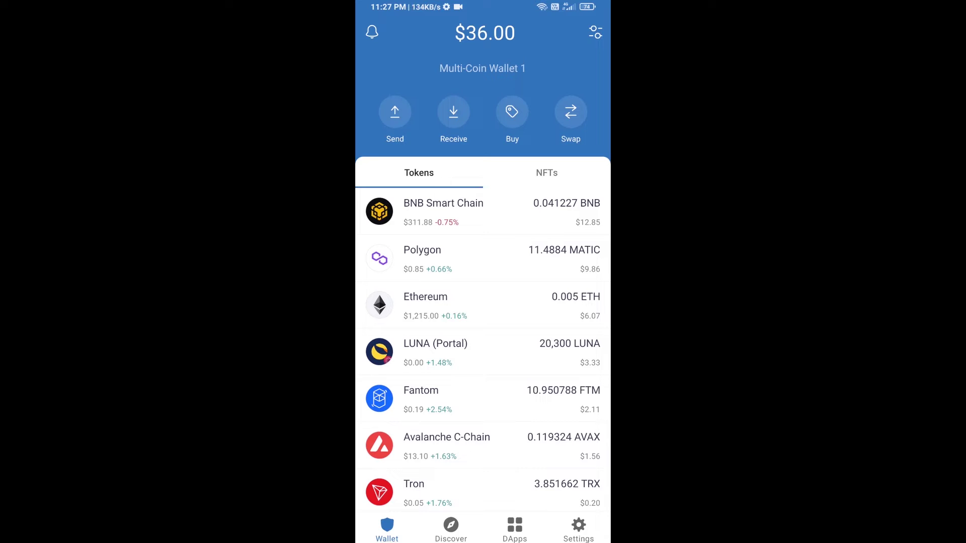
View the BNB Smart Chain receive address, return home, and switch to the DApps browser.
click(452, 212)
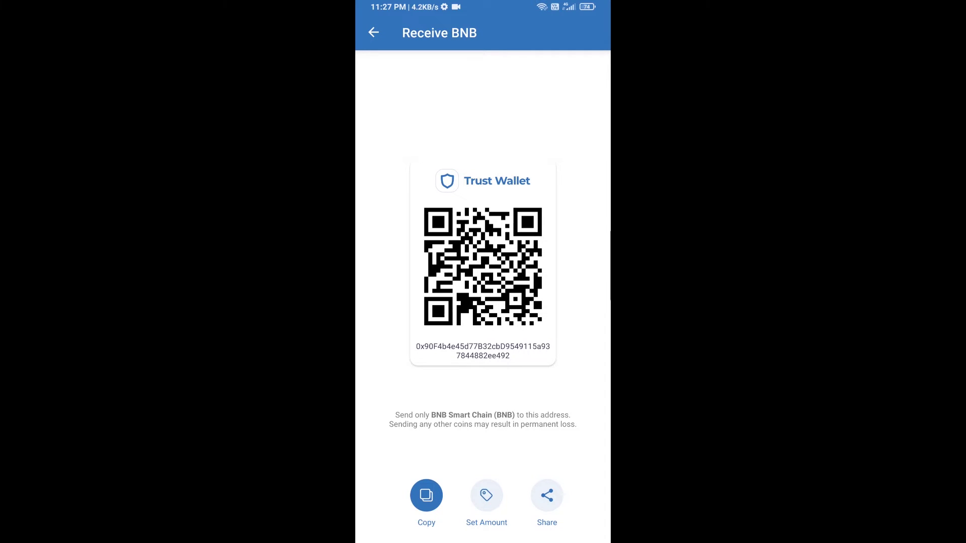
click(373, 32)
click(373, 32)
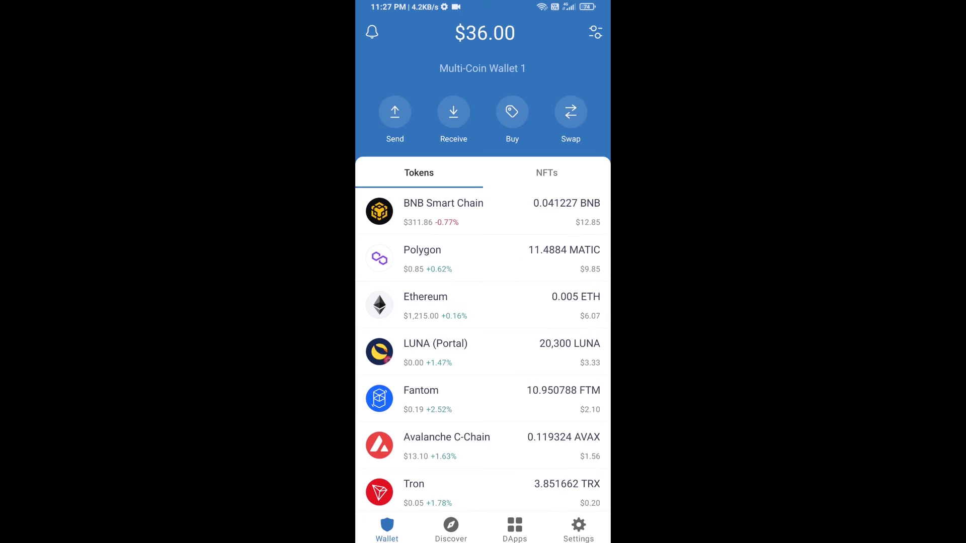
click(514, 528)
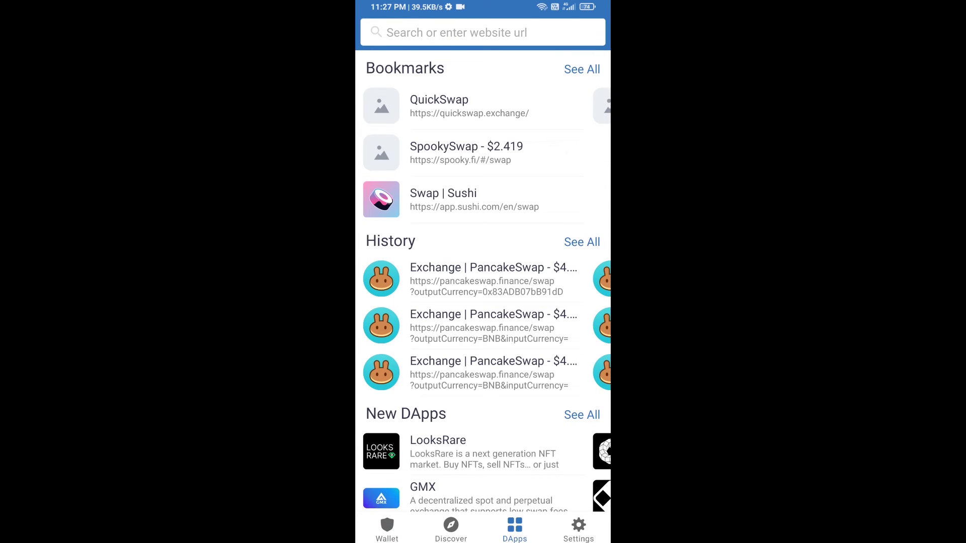
scroll(483, 279, down, 3)
scroll(483, 280, down, 2)
scroll(483, 280, down, 2)
scroll(483, 279, down, 2)
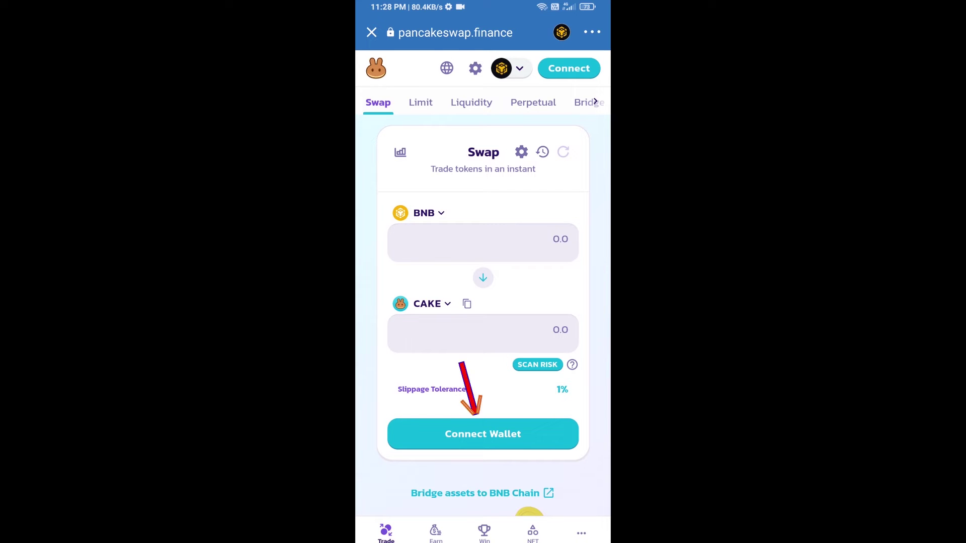
Connect Trust Wallet to PancakeSwap, then copy TotoCat's contract address from CoinMarketCap.
click(483, 434)
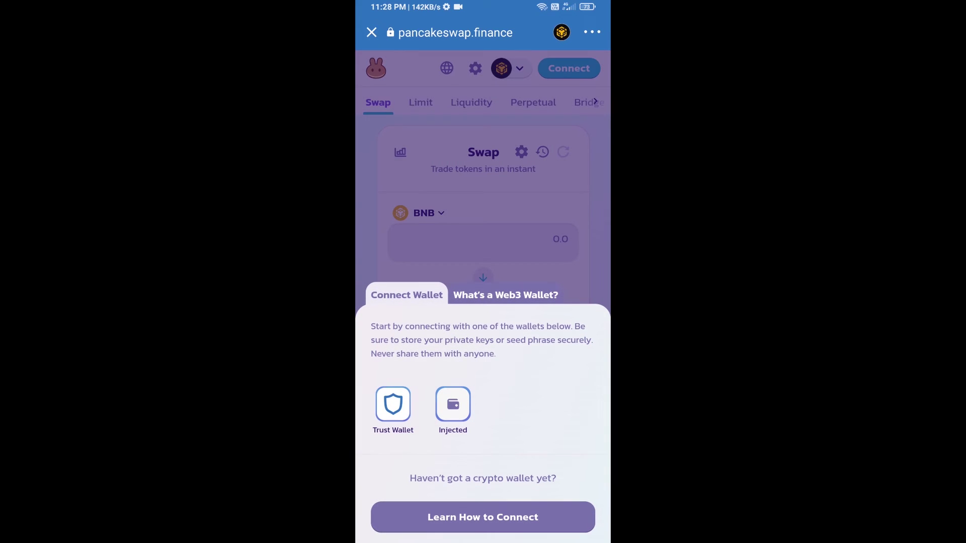
click(393, 404)
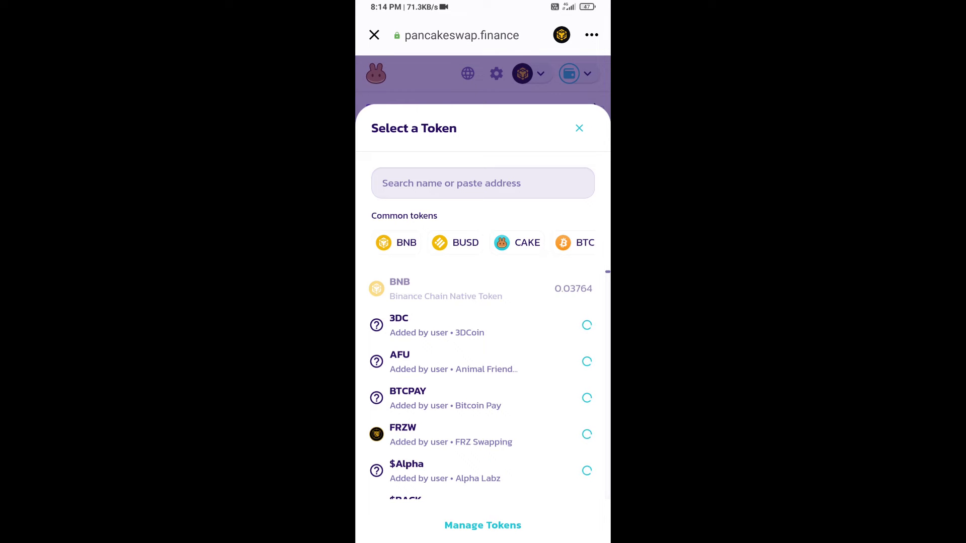
drag(483, 539, 483, 340)
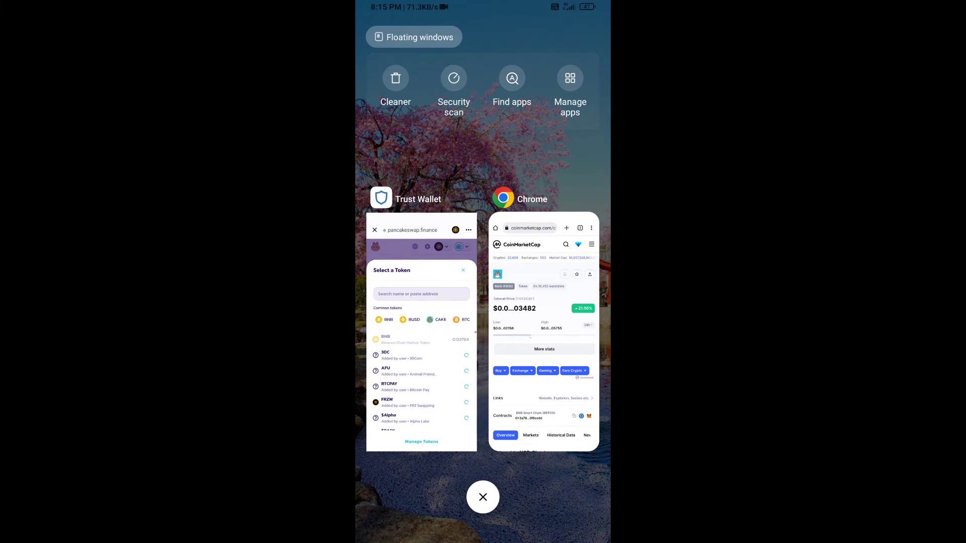
click(546, 325)
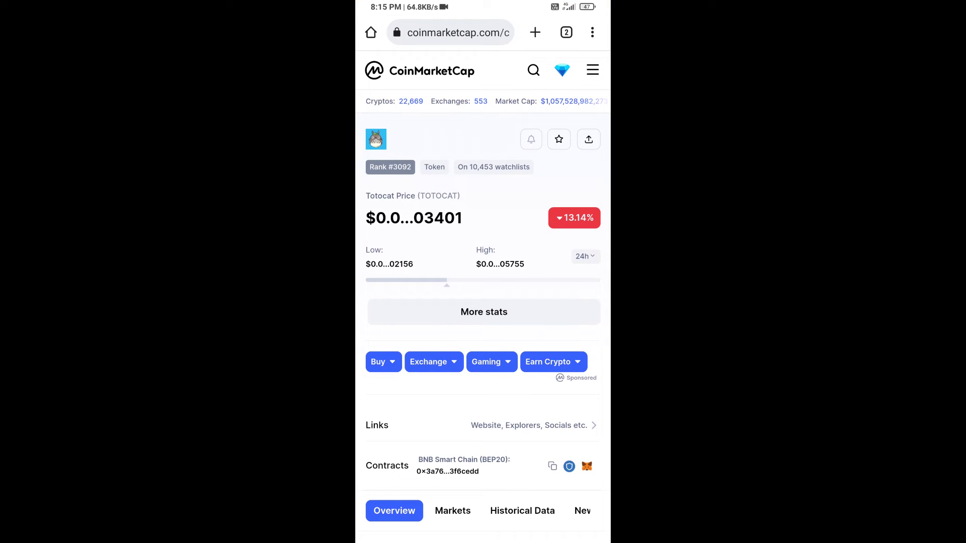
click(551, 462)
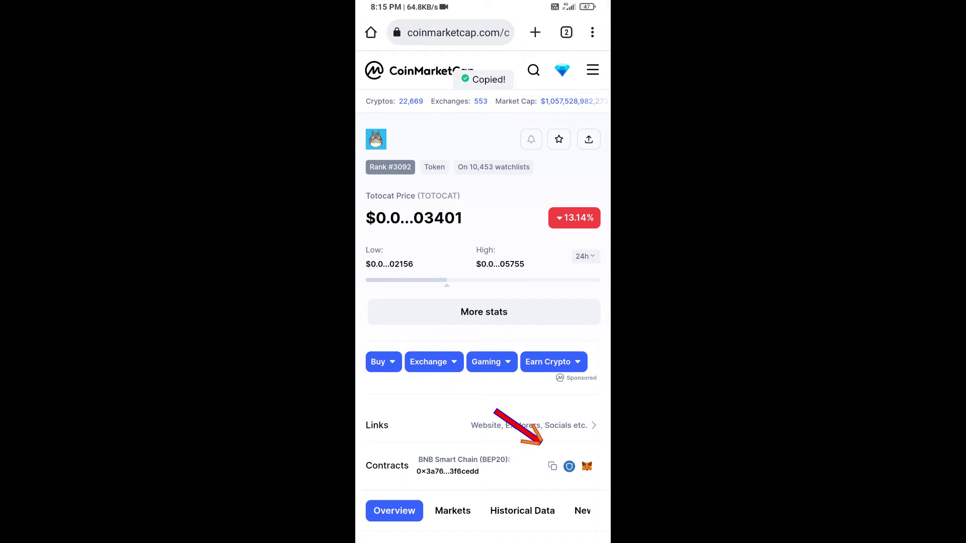
drag(483, 539, 483, 340)
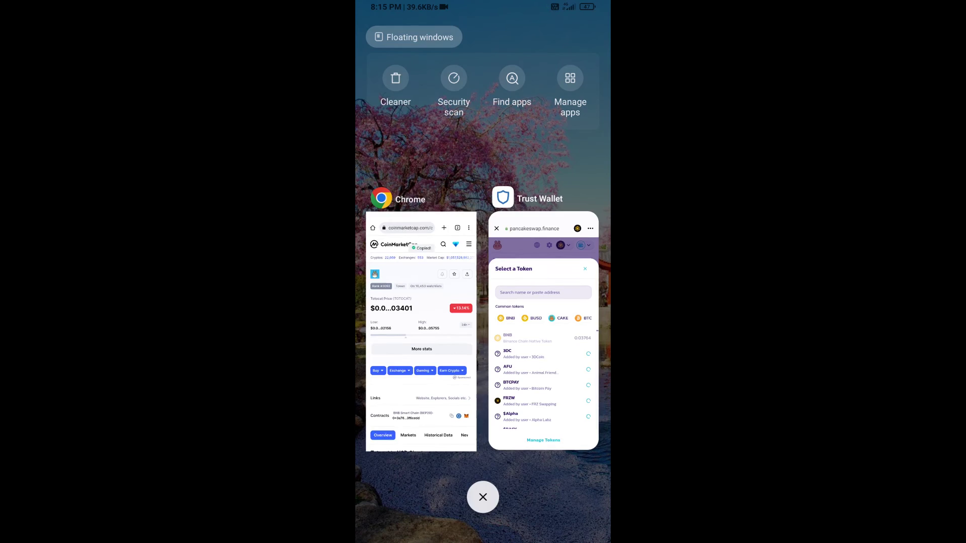
Paste TotoCat's contract address into the token search and import it, accepting the risk warning.
click(544, 332)
click(483, 183)
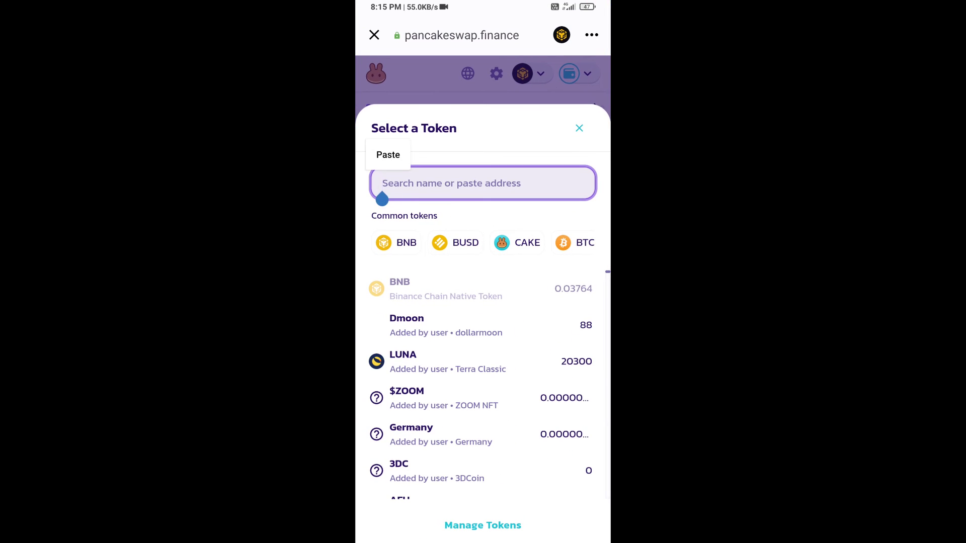
click(388, 153)
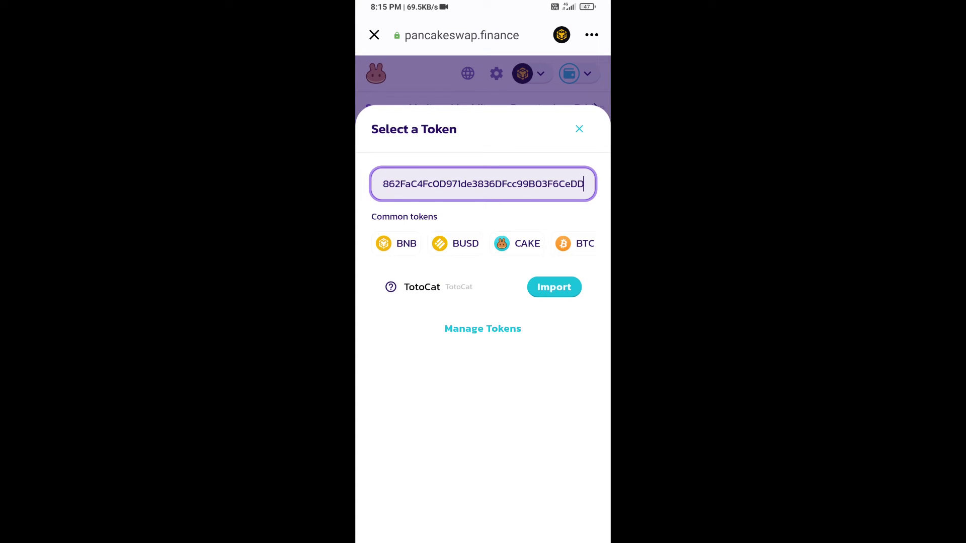
click(554, 287)
click(382, 447)
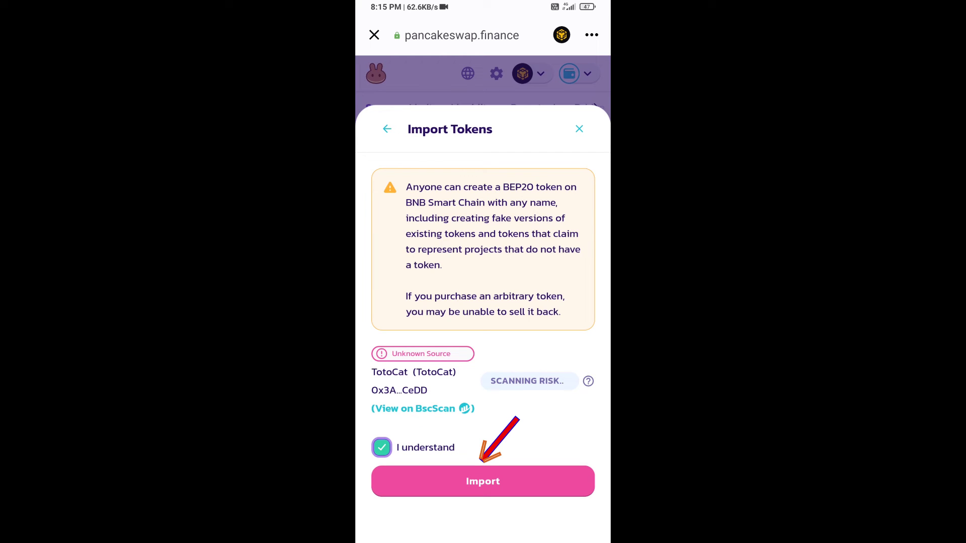
click(483, 482)
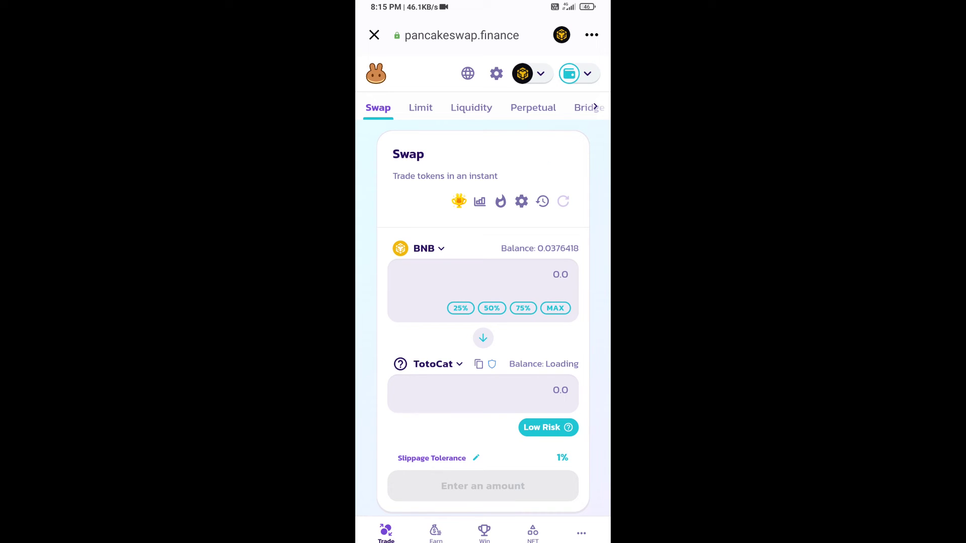
Set a custom 7% slippage tolerance in PancakeSwap's swap settings.
click(520, 200)
click(533, 325)
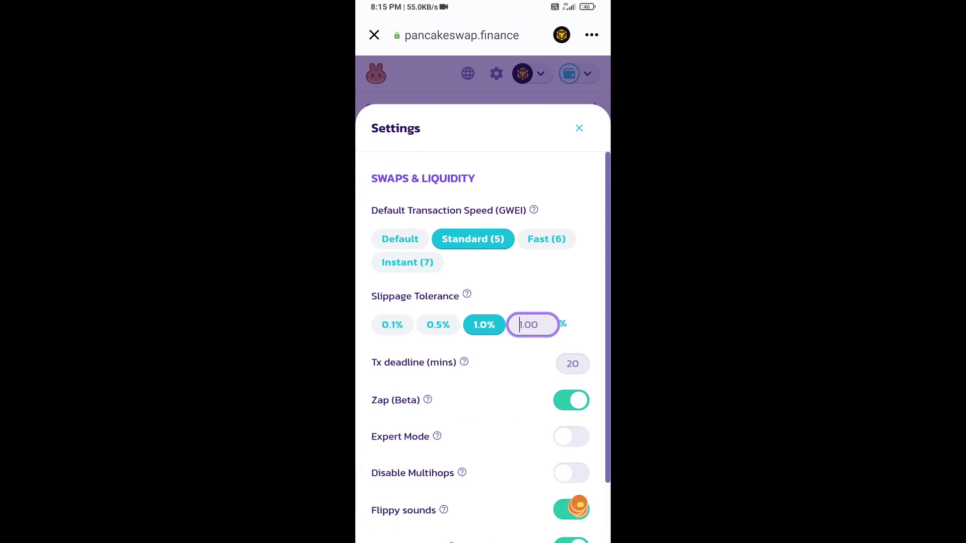
text(7)
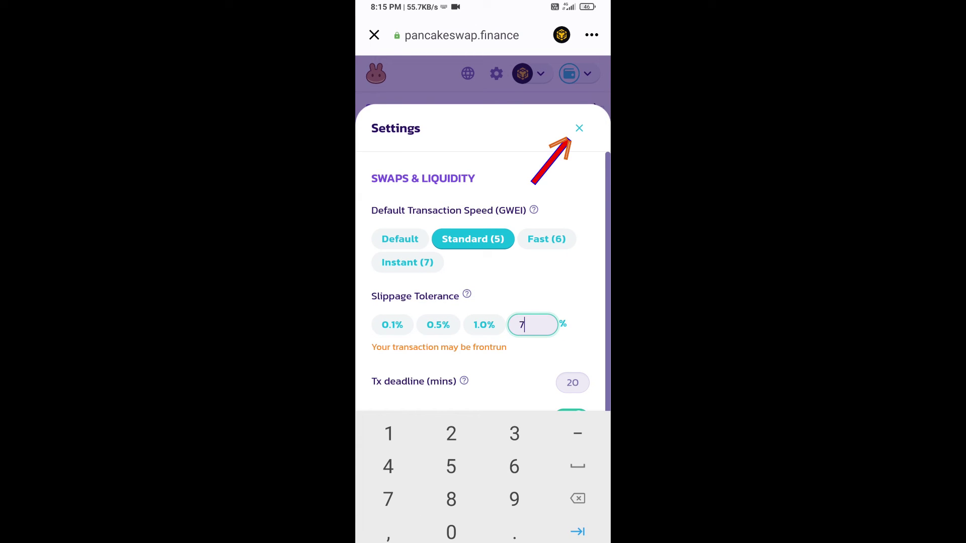
click(578, 129)
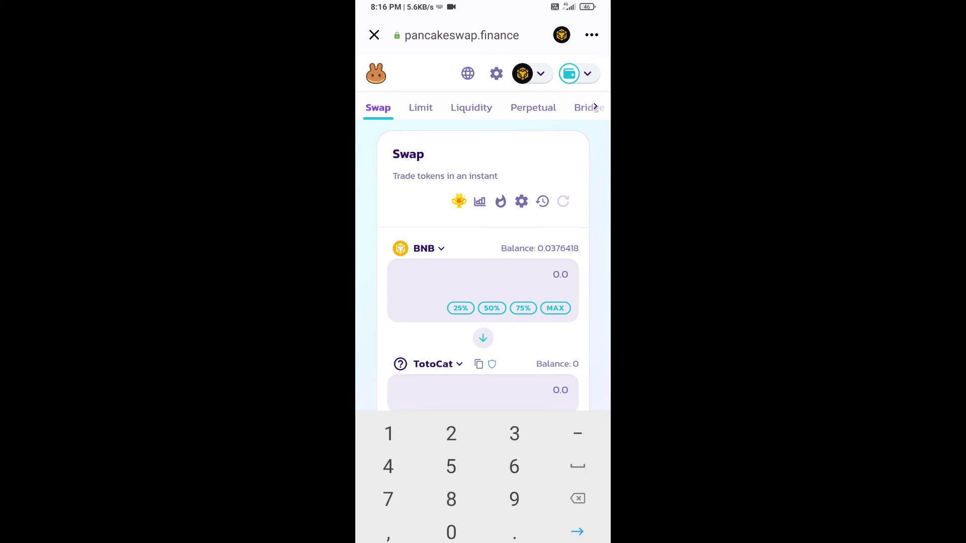
text(0.00)
text(5)
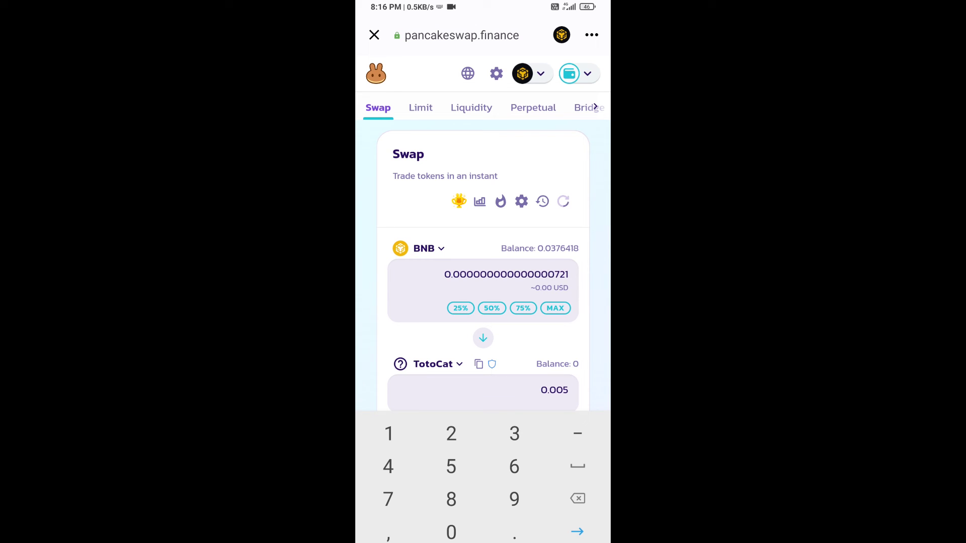
Swap BNB for 0.005 TotoCat and approve the smart contract call.
key(Return)
scroll(482, 302, down, 5)
scroll(483, 303, down, 2)
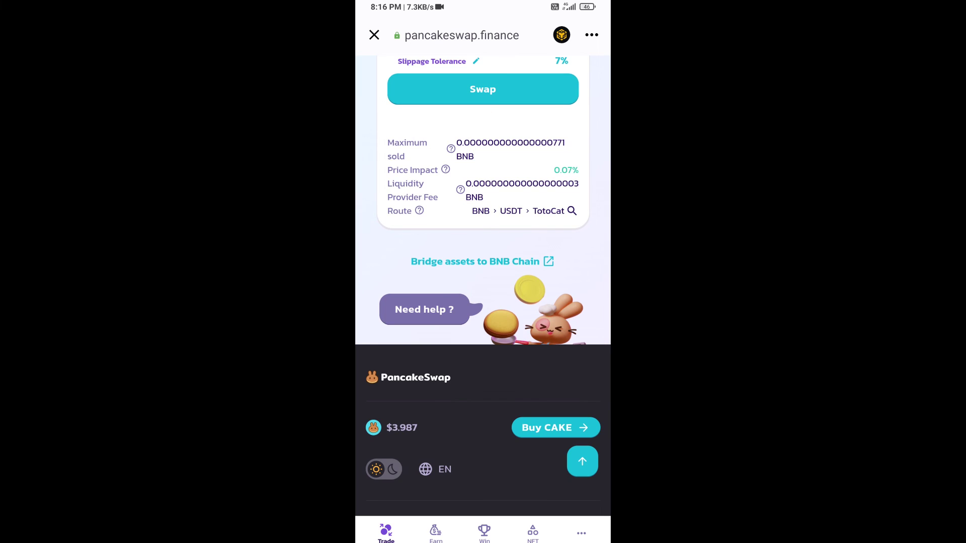
click(482, 89)
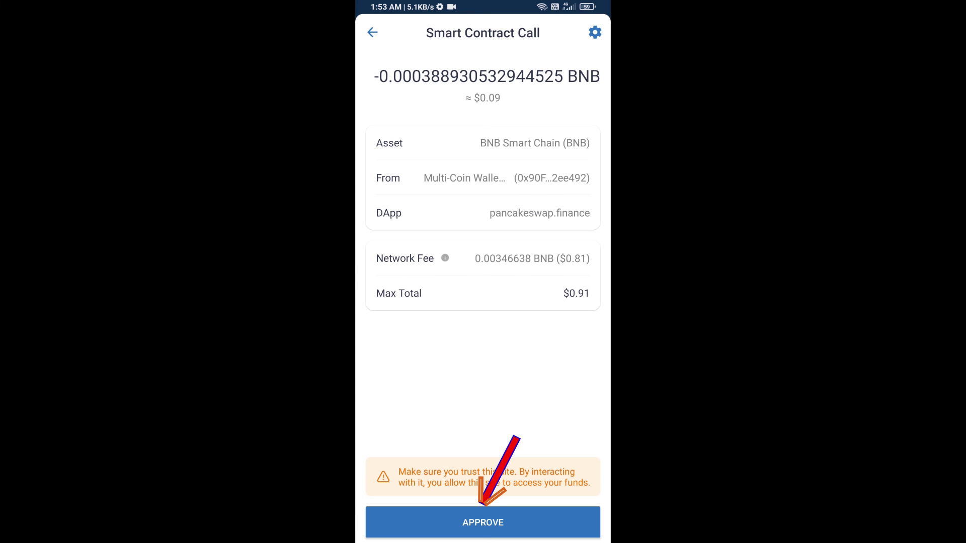
click(482, 522)
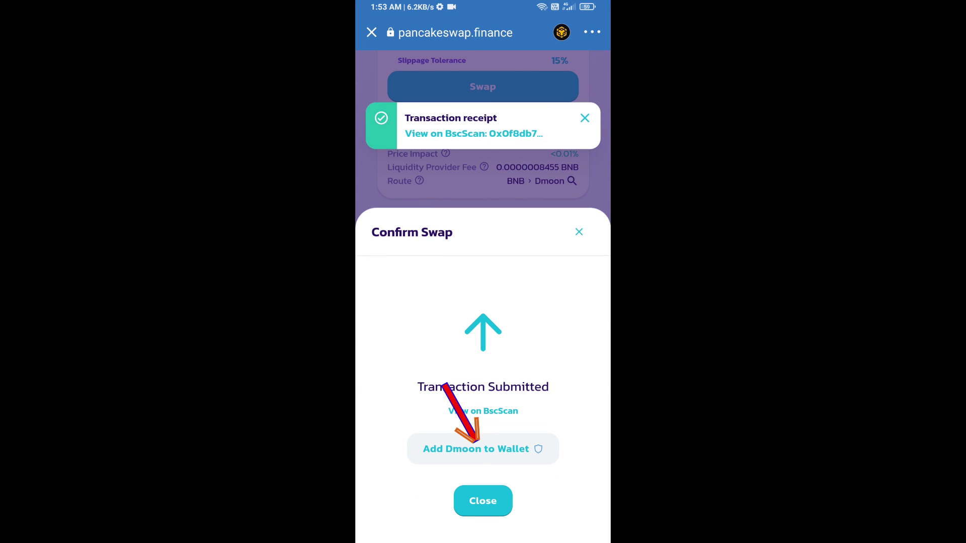
Add the swapped token to the wallet from the Transaction Submitted sheet.
click(484, 448)
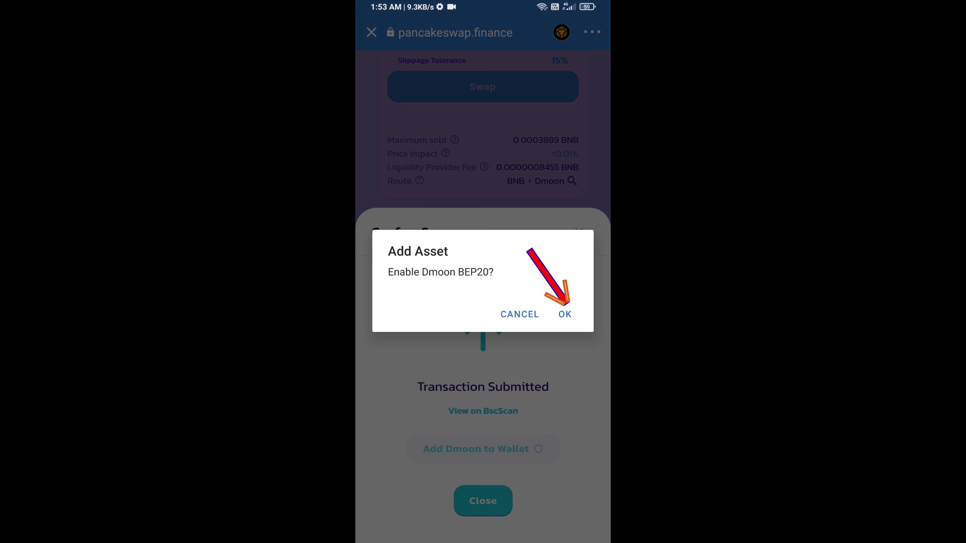